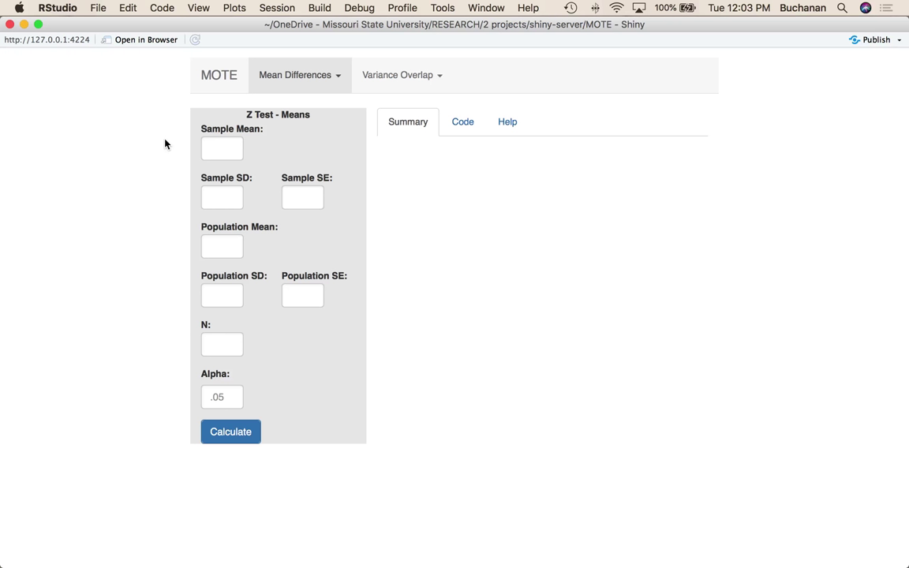
Open the Chi-square V calculator from the Variance Overlap menu.
left_click(418, 82)
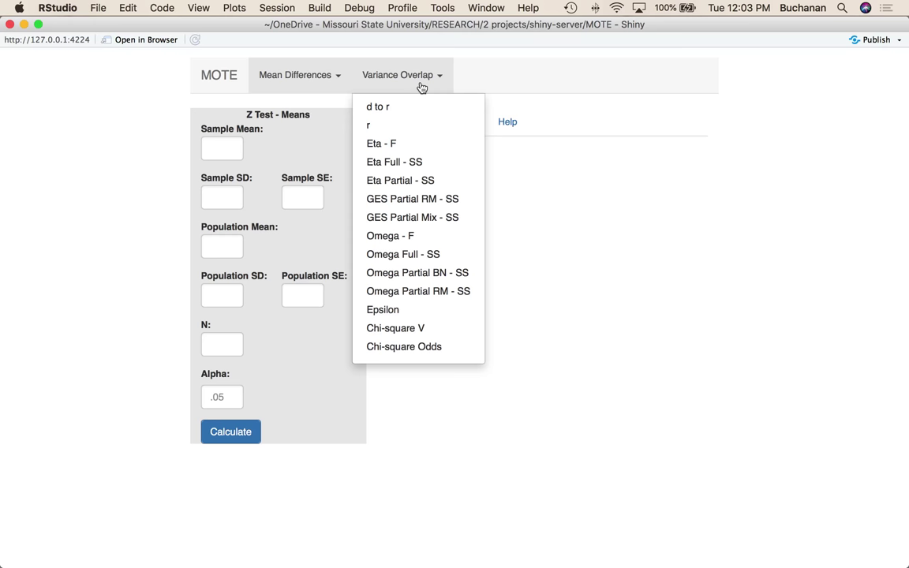
left_click(424, 331)
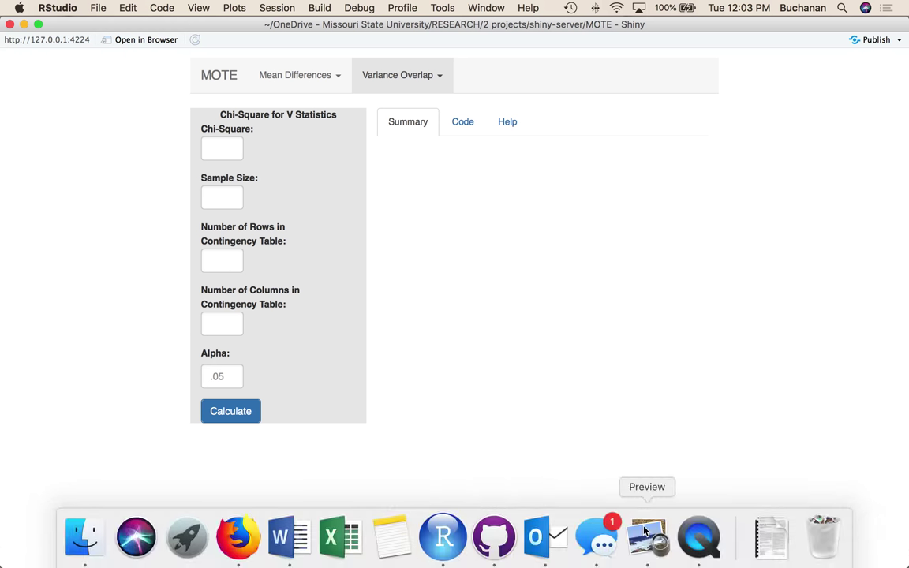
left_click(646, 533)
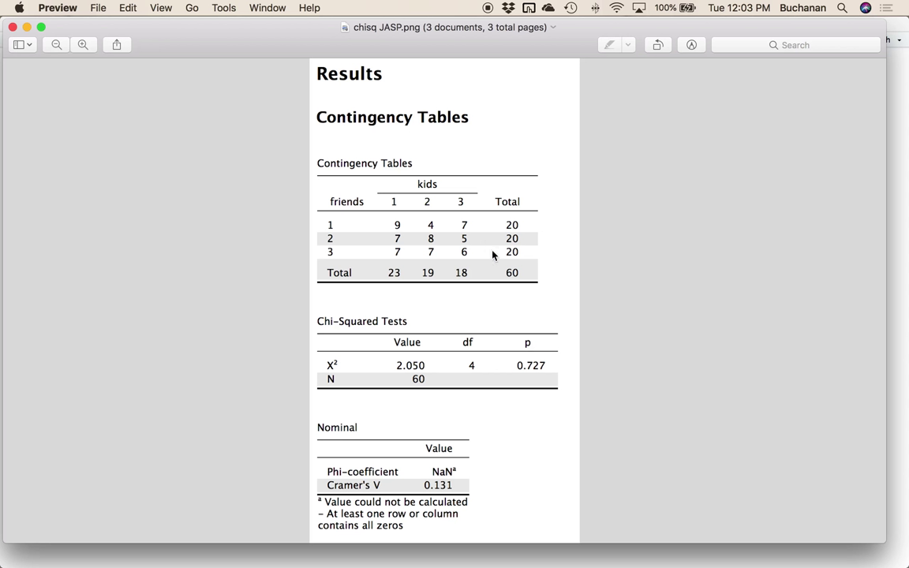
left_click_drag(491, 251, 534, 295)
key("super+Tab")
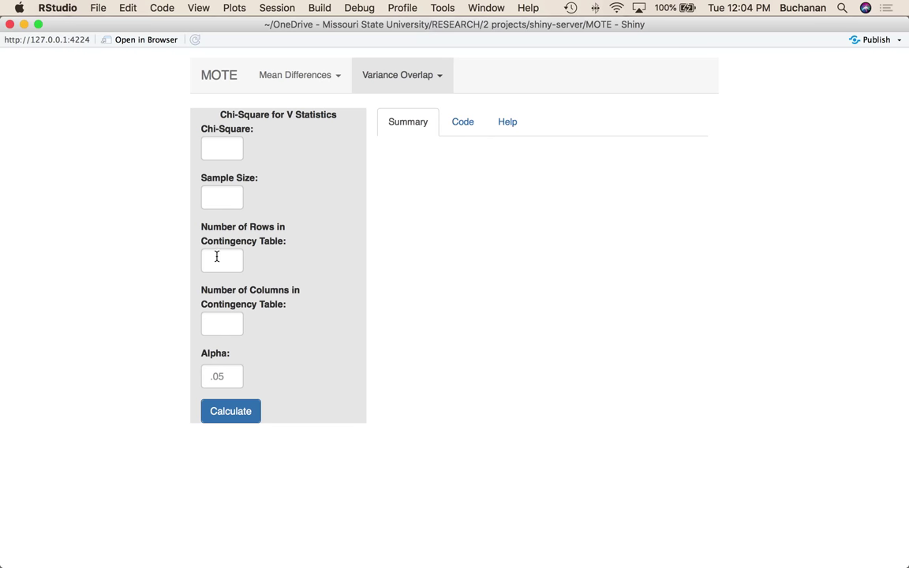
Enter sample size 60, then outline the X² and N rows in the JASP output.
left_click(226, 197)
type("60")
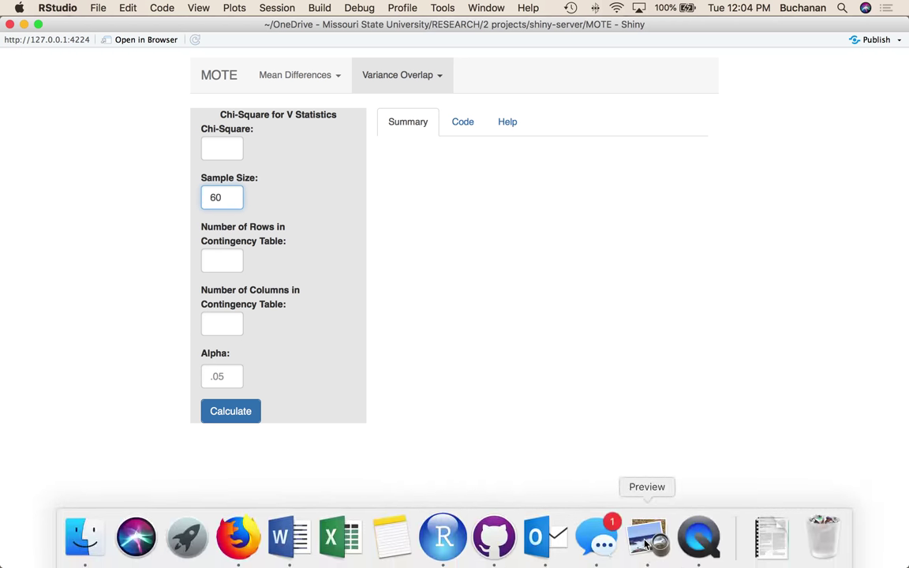
left_click(645, 533)
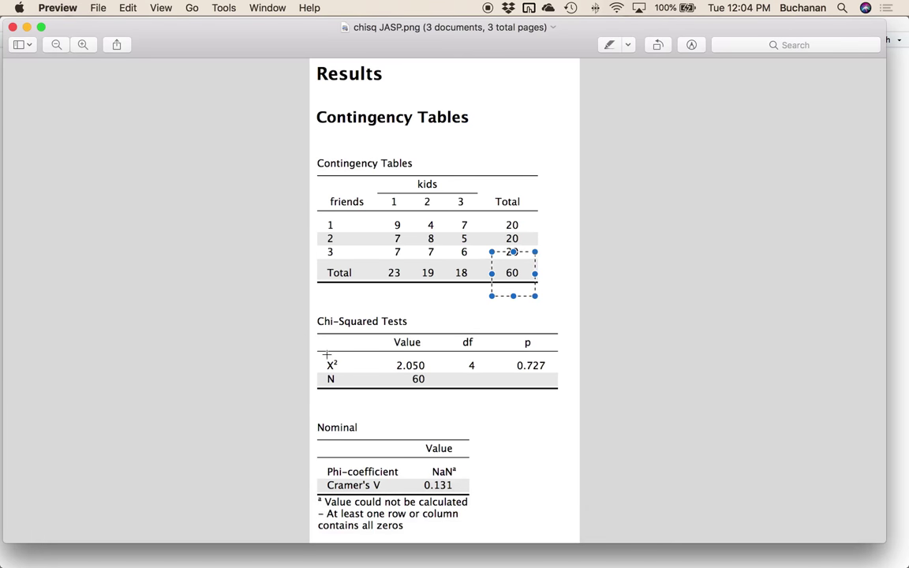
left_click(327, 356)
left_click_drag(327, 356, 437, 374)
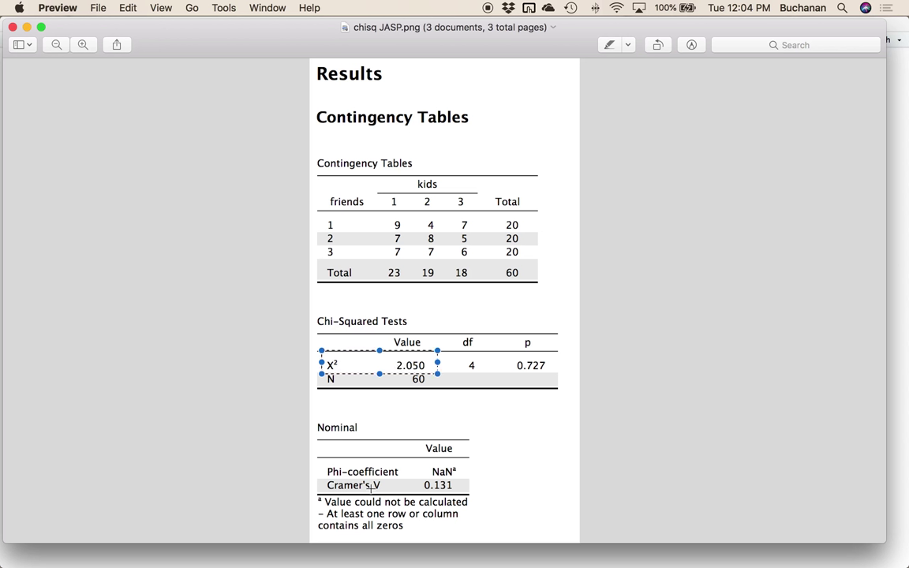
left_click(306, 373)
left_click_drag(318, 368, 435, 389)
Enter chi-square 2.05 and outline the JASP Phi-coefficient and Cramer's V values.
left_click(398, 563)
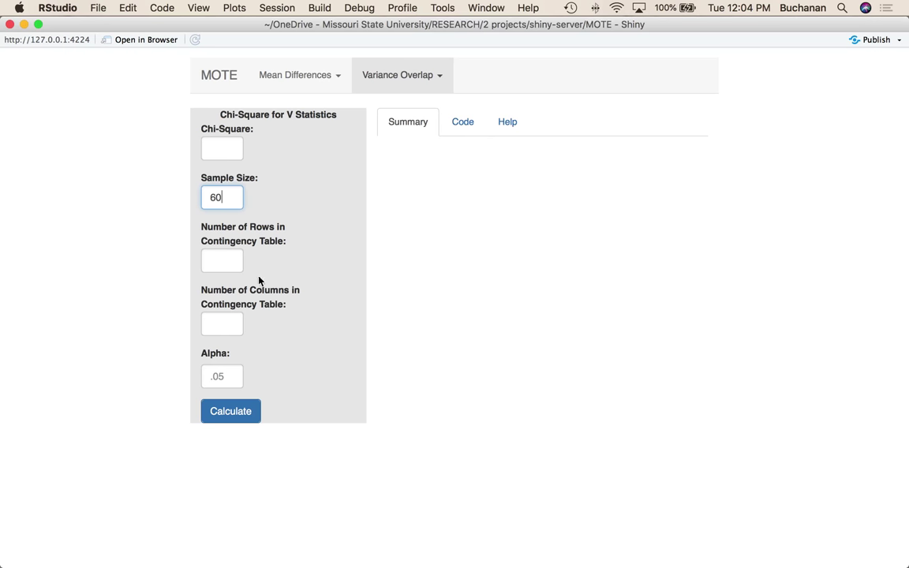
left_click(222, 150)
type("2.05")
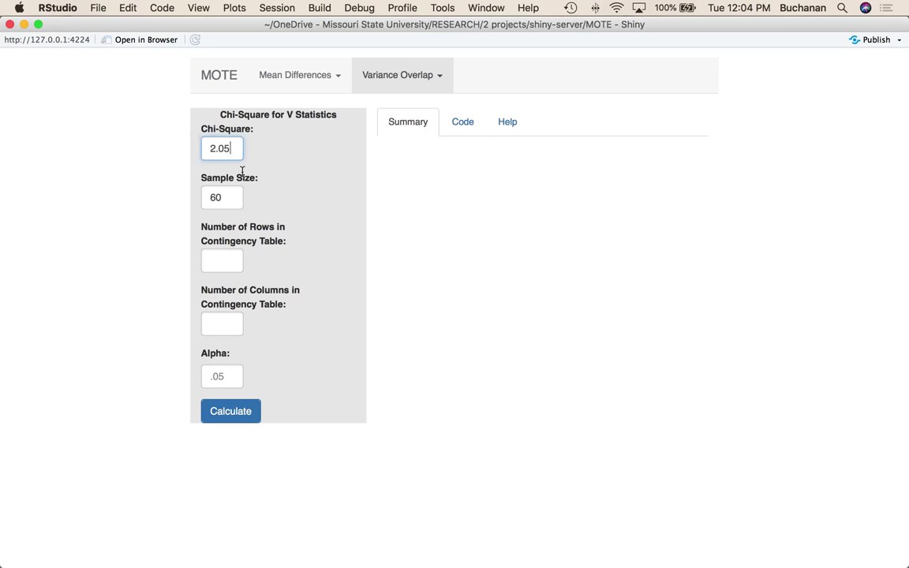
left_click(647, 541)
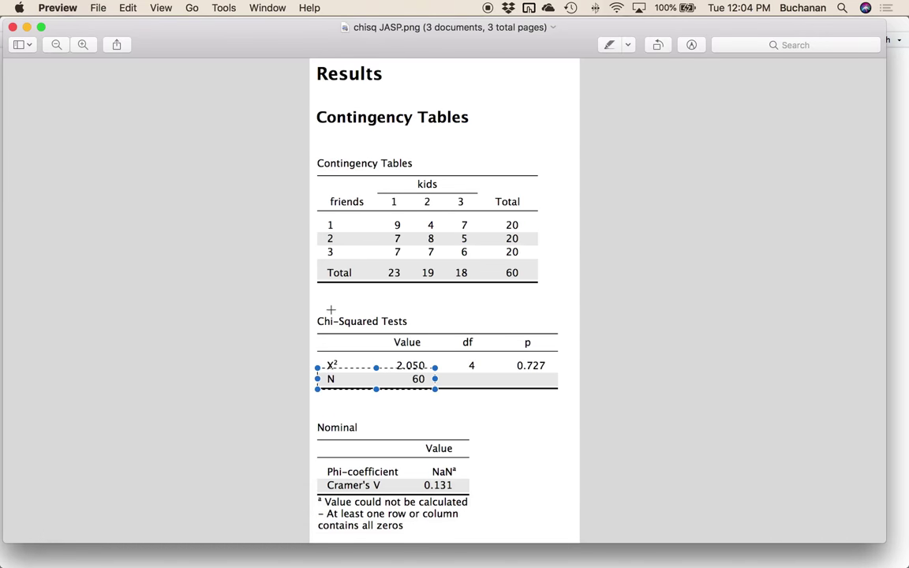
left_click(321, 469)
left_click(323, 458)
left_click_drag(323, 458, 464, 494)
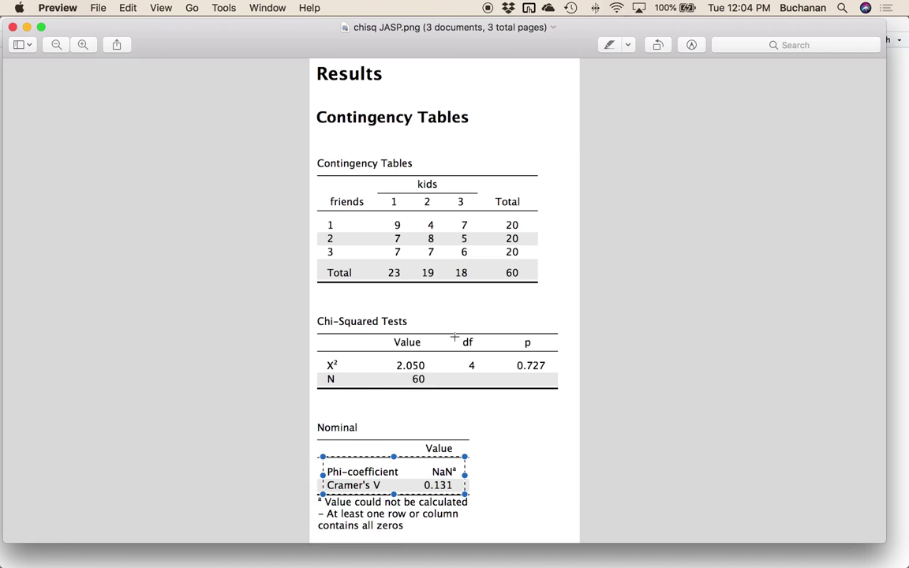
Outline the JASP df column, friends row labels and kids column headers, then return to MOTE.
left_click_drag(456, 334, 490, 377)
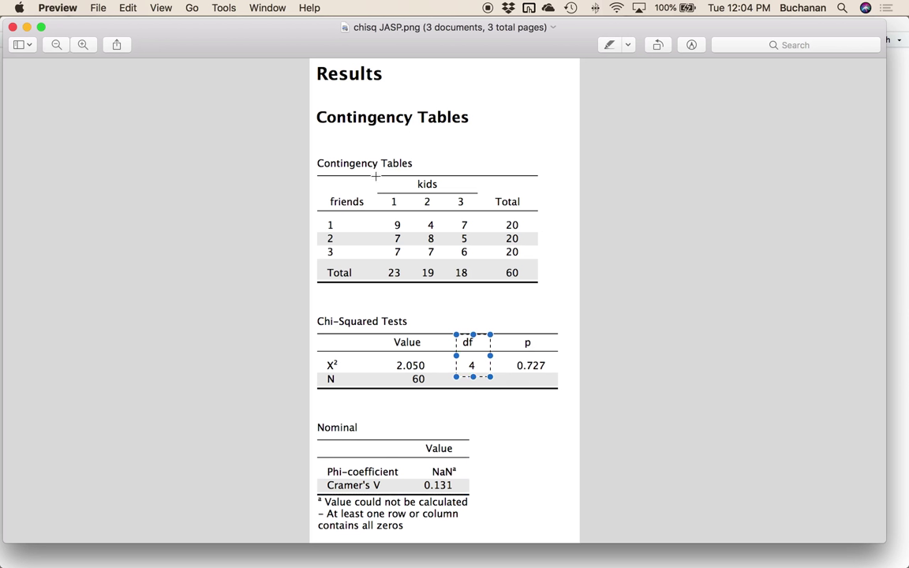
left_click_drag(307, 203, 360, 273)
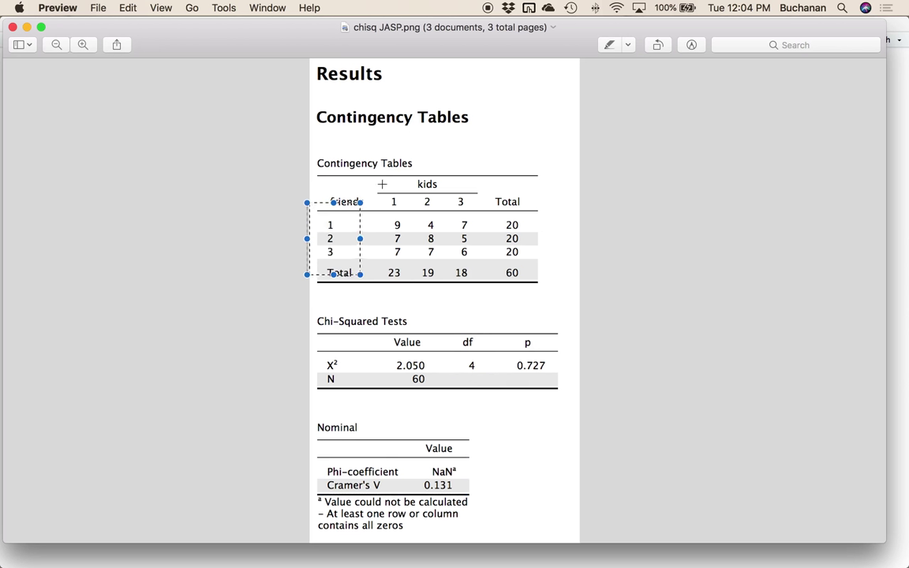
left_click_drag(376, 170, 489, 219)
left_click(456, 248)
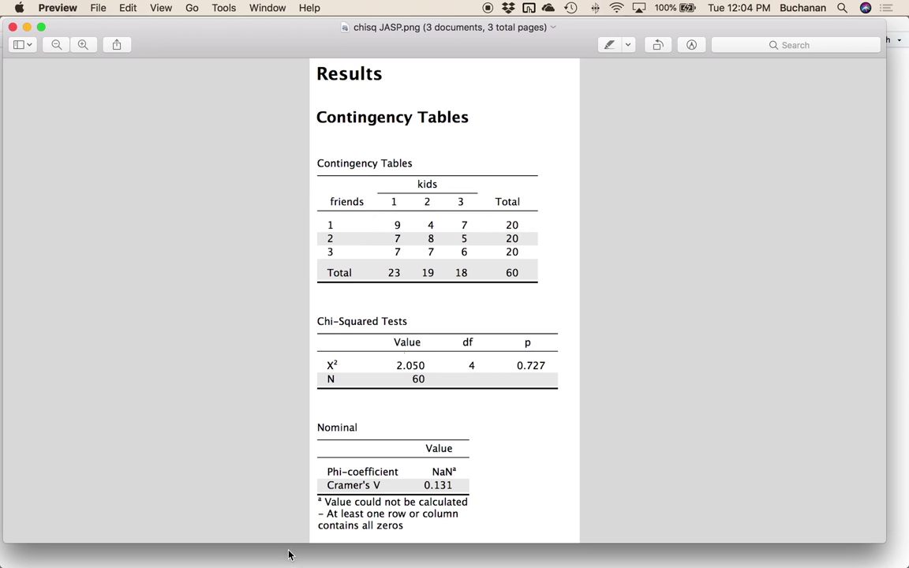
key("super+Tab")
Fill in Rows 3, Columns 3 and Alpha .05.
left_click(219, 262)
type("3")
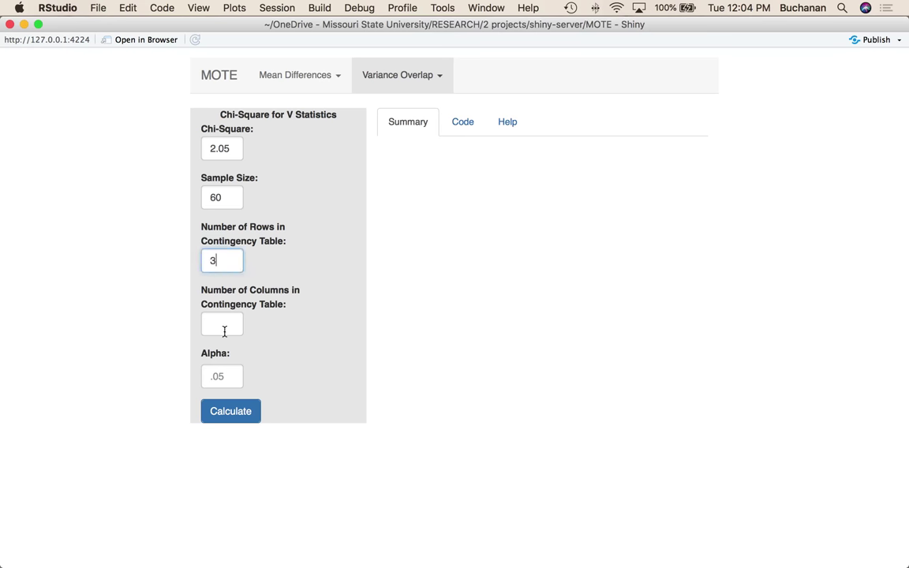
left_click(224, 320)
type("3")
left_click(221, 376)
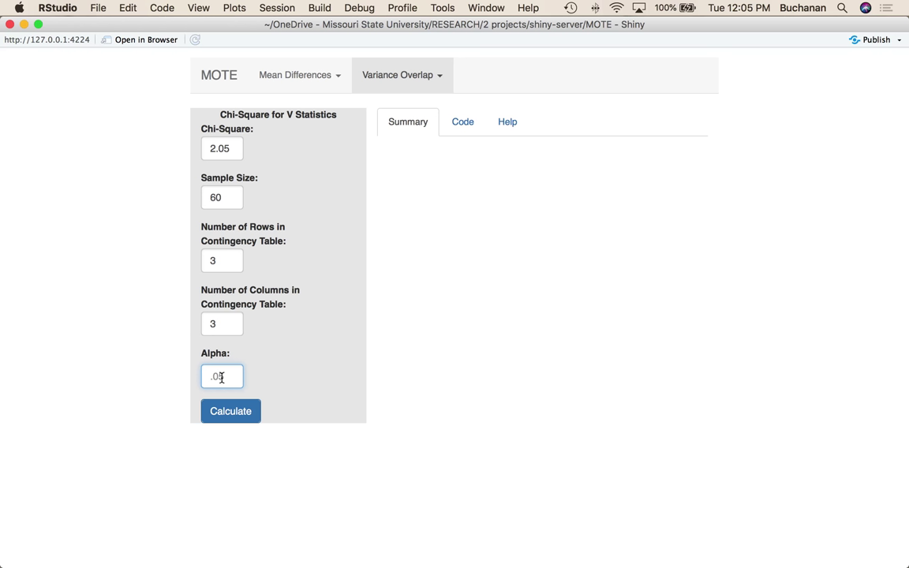
type(".05")
Calculate to get V = .13, 95% CI [.18, .30], X²(4) = 2.05, p = .727.
left_click(220, 410)
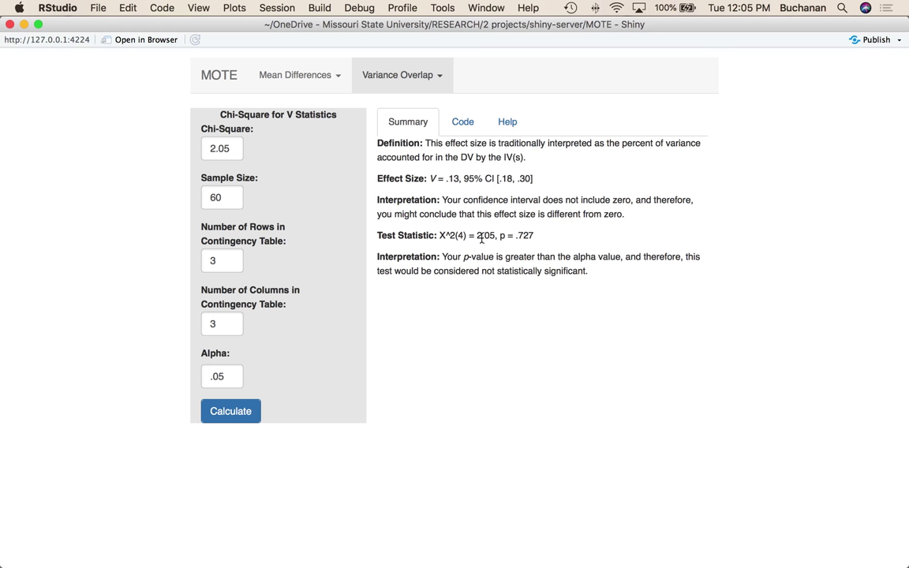
Outline the JASP Chi-Squared Tests table and its Cramer's V row.
mouse_move(493, 556)
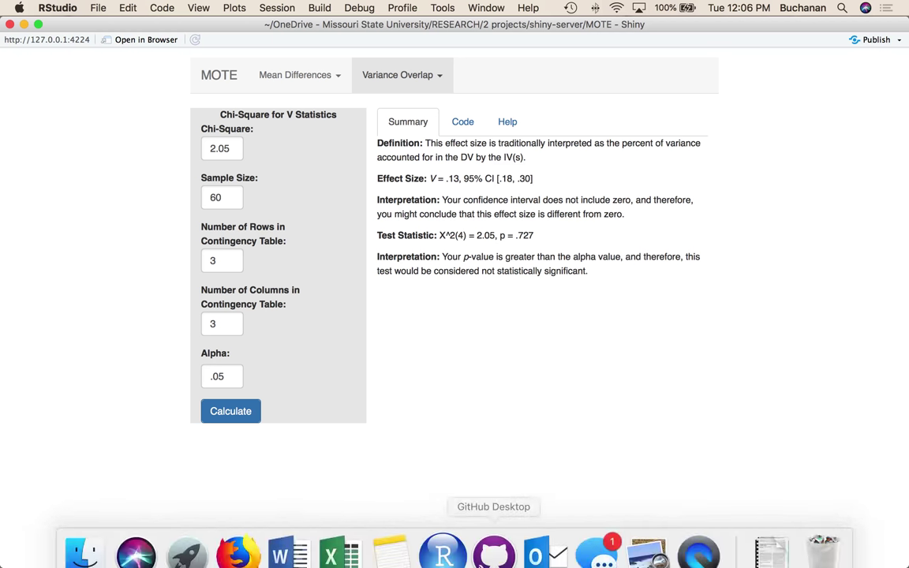
left_click(647, 553)
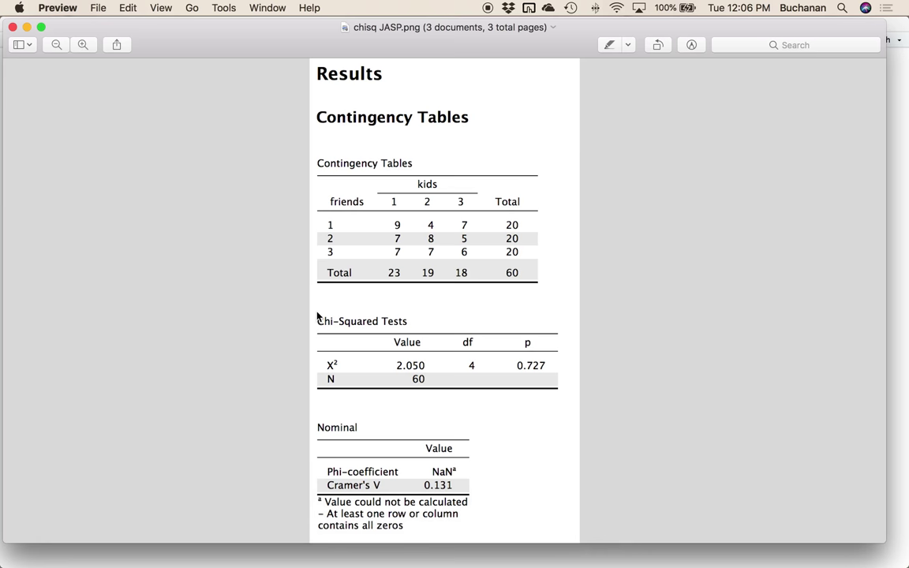
left_click_drag(318, 312, 570, 400)
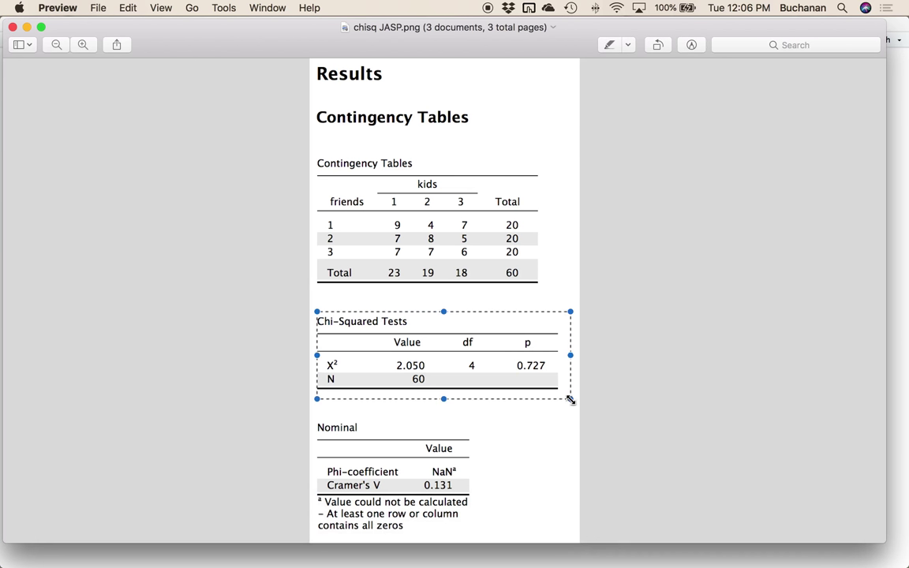
left_click_drag(318, 477, 489, 498)
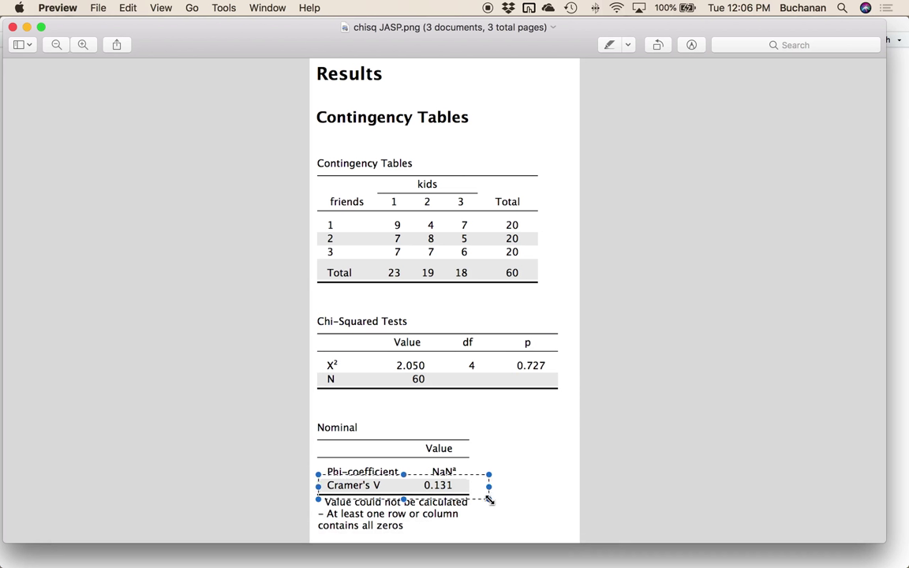
left_click(227, 377)
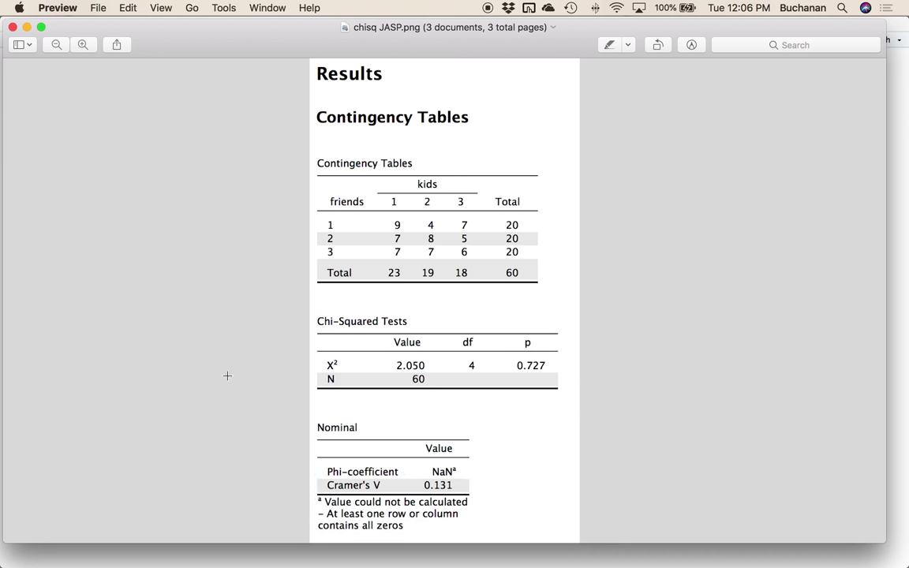
In the SAS output, mark chi-square 2.0496, Cramer's V 0.1307 and the total of 60.
key("Down")
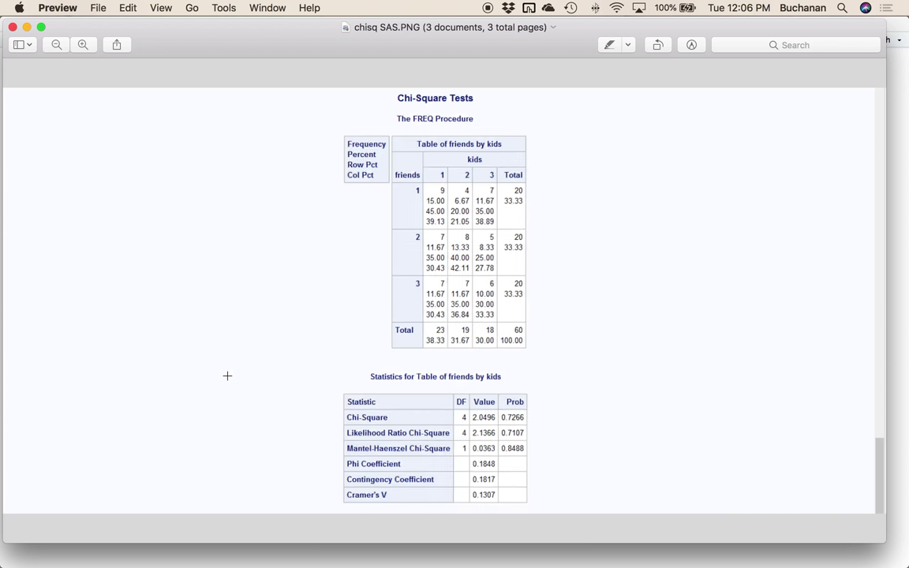
key("super+plus")
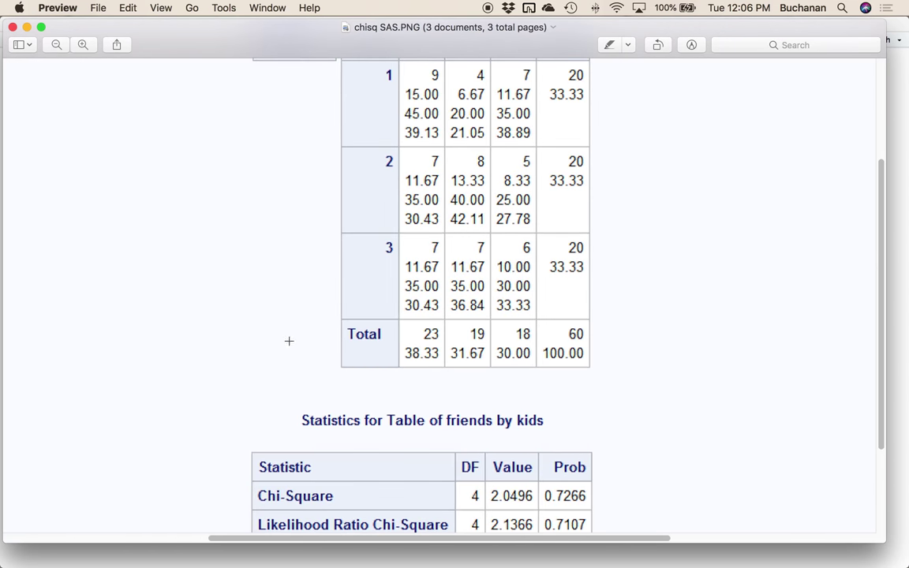
scroll(289, 341, "down", 1)
scroll(289, 341, "down", 5)
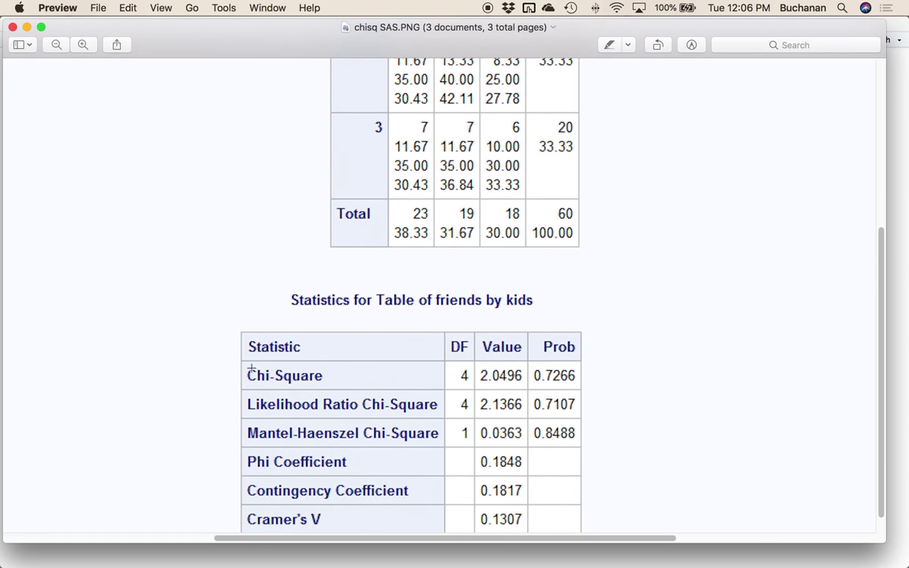
left_click_drag(475, 359, 542, 395)
scroll(497, 442, "down", 1)
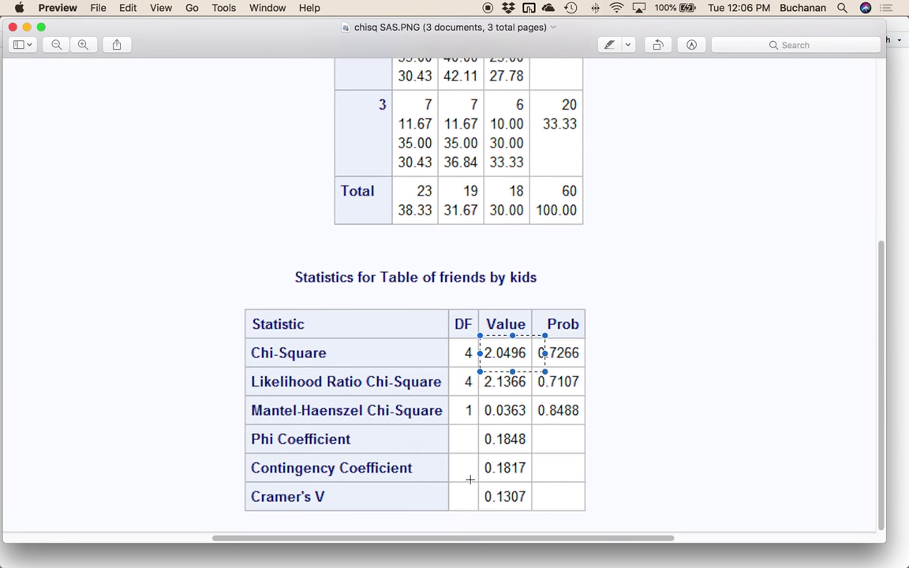
left_click_drag(536, 514, 537, 515)
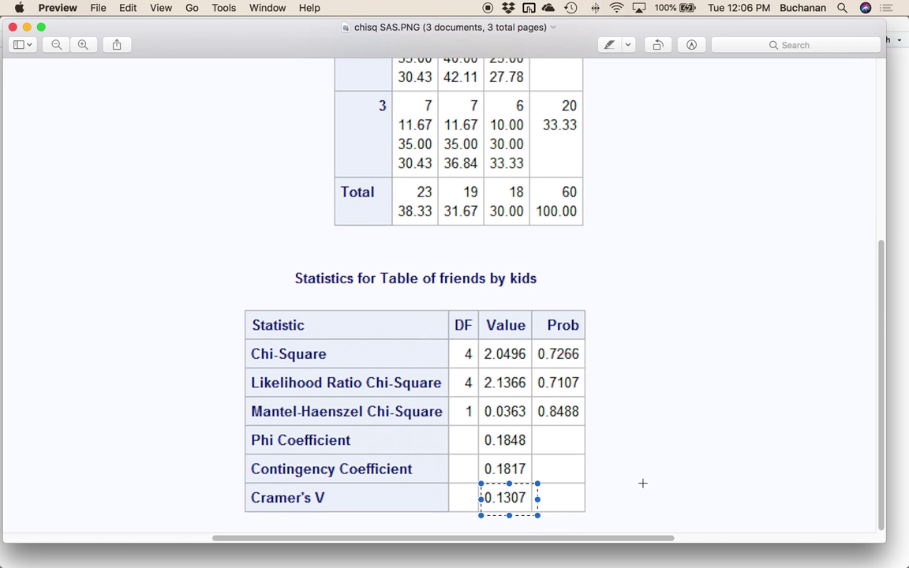
scroll(641, 482, "up", 3)
scroll(641, 463, "up", 6)
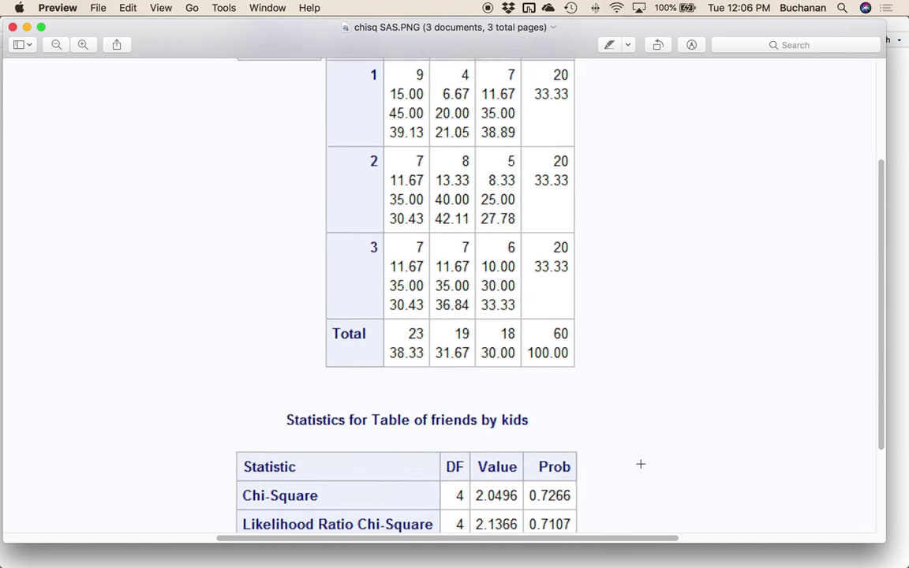
left_click_drag(519, 409, 607, 470)
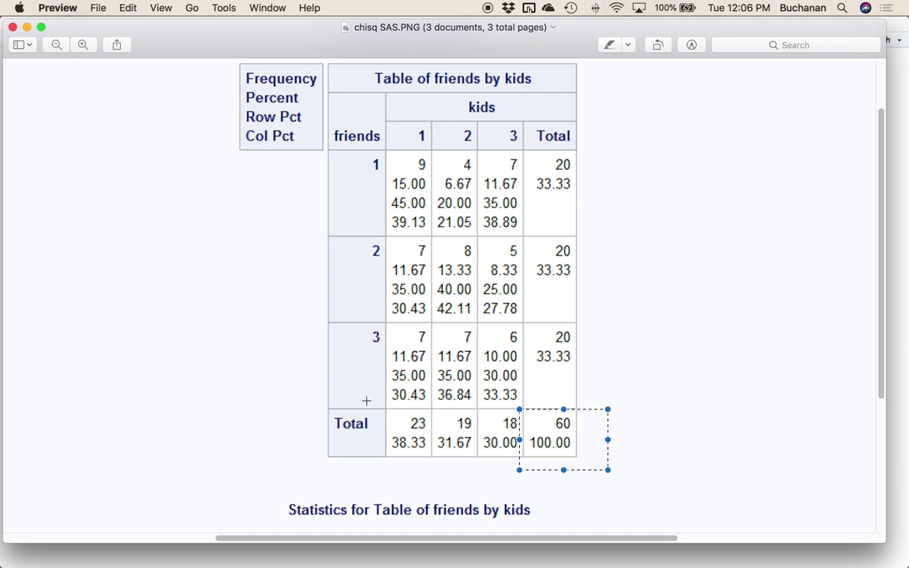
left_click(365, 345)
Recheck the SAS chi-square value, then zoom out to see the whole SAS table.
scroll(672, 393, "down", 5)
scroll(673, 392, "down", 2)
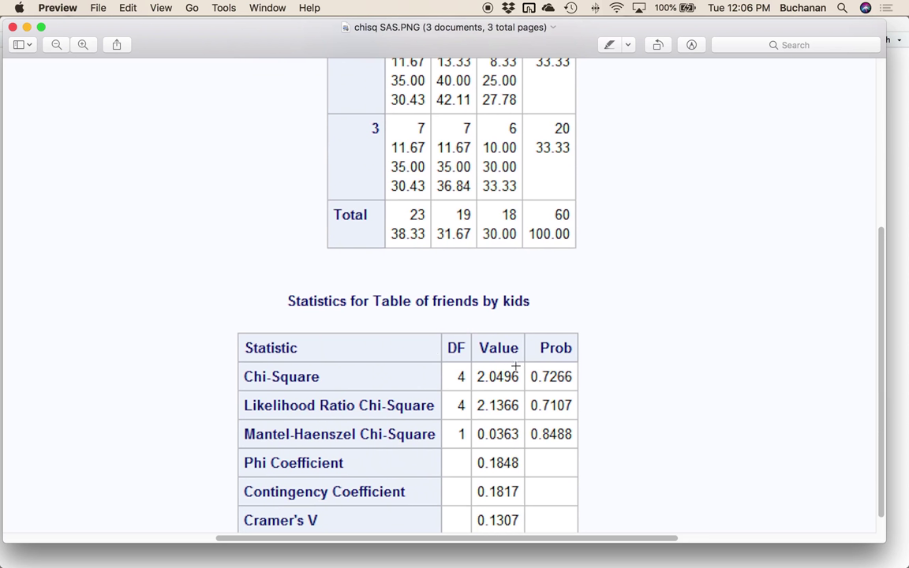
left_click_drag(478, 359, 534, 394)
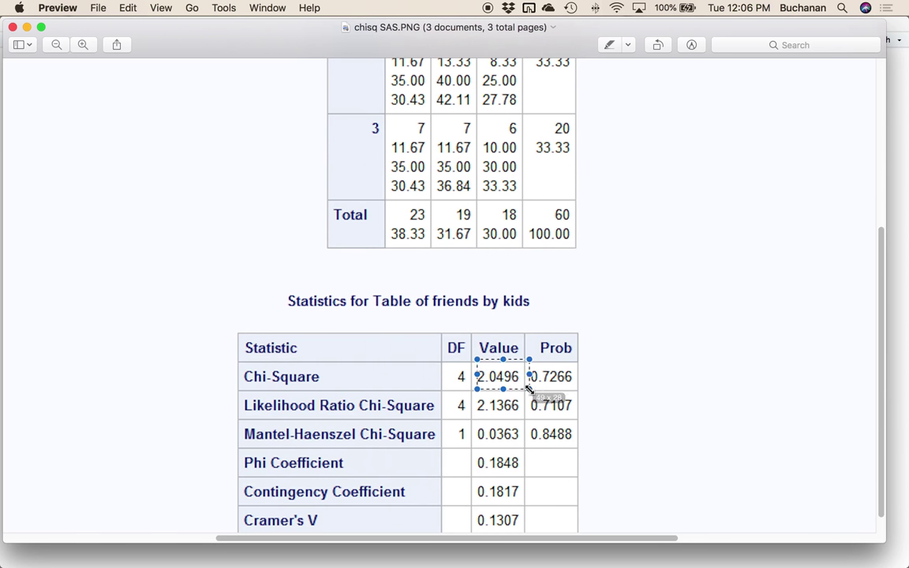
left_click(613, 411)
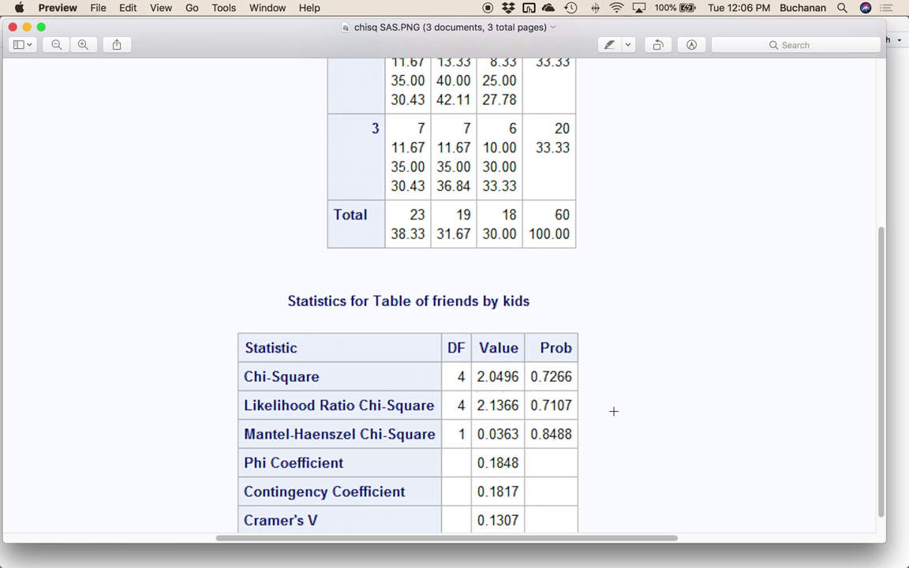
scroll(613, 411, "right", 1)
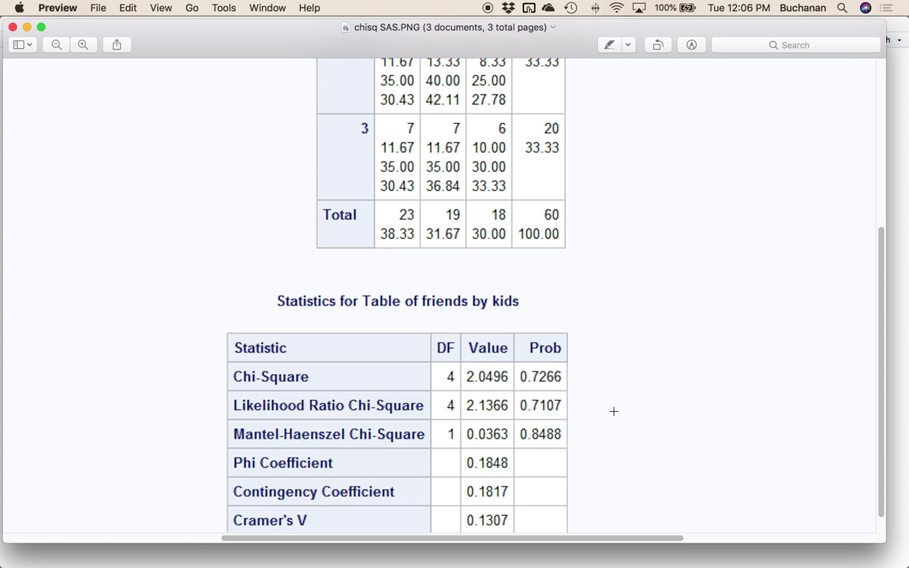
key("super+minus")
key("super+minus")
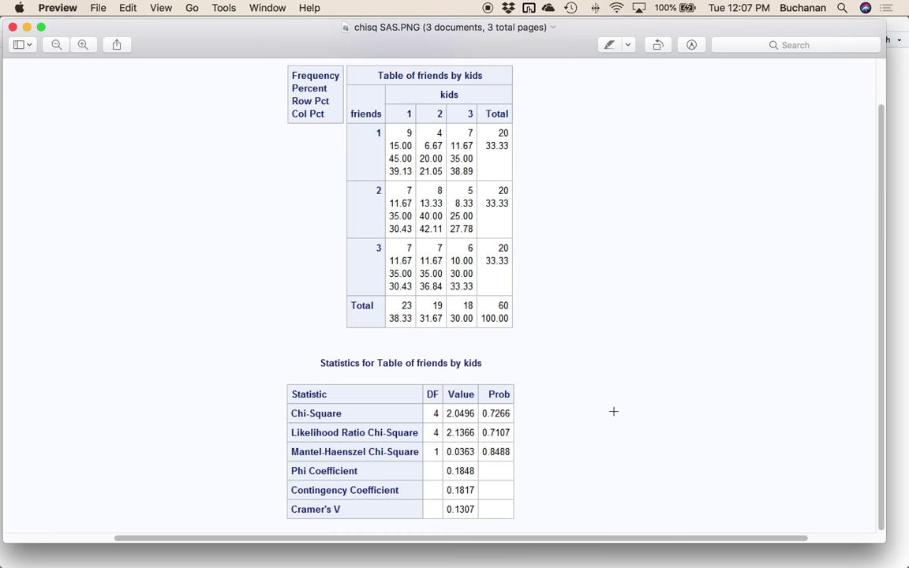
key("super+minus")
In the SPSS output, mark N of Valid Cases 60 and Pearson Chi-Square 2.050, then return to MOTE.
key("Down")
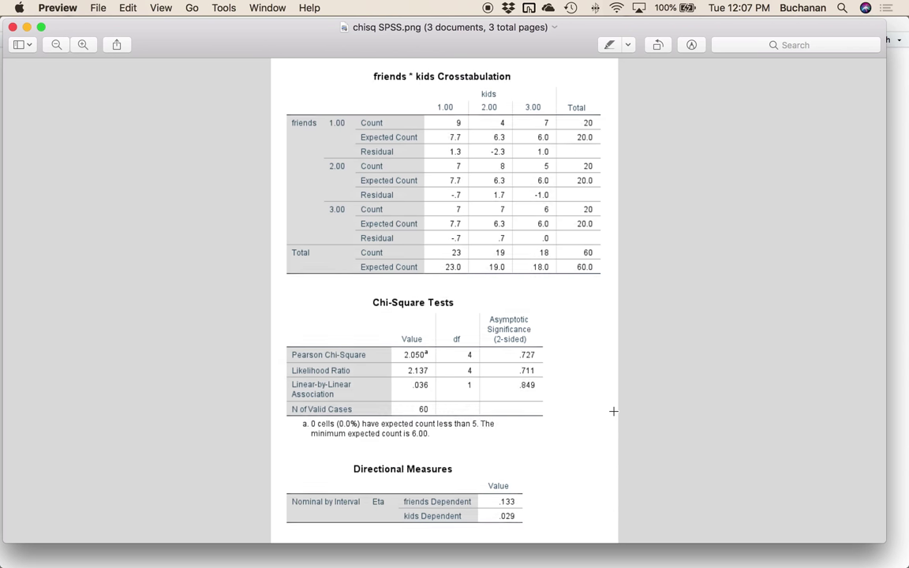
key("super+plus")
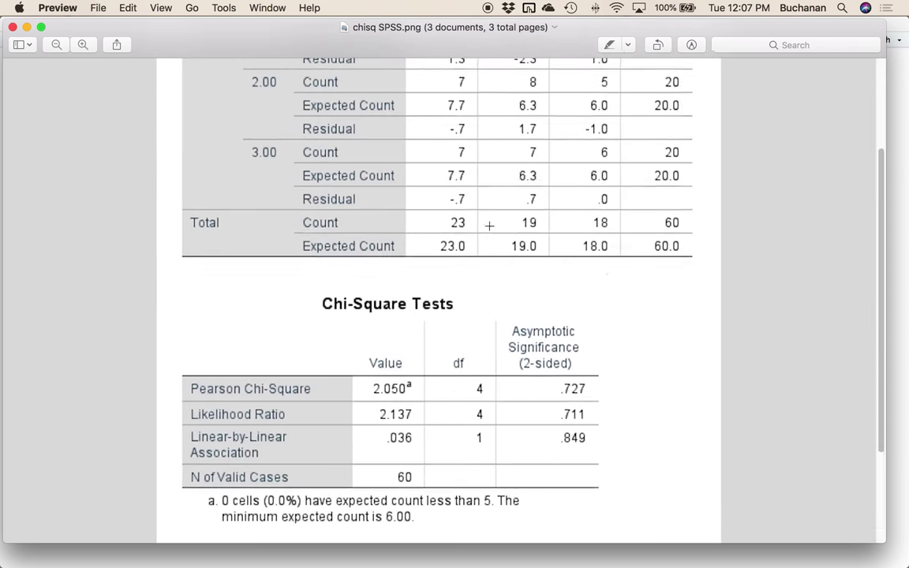
scroll(489, 226, "up", 5)
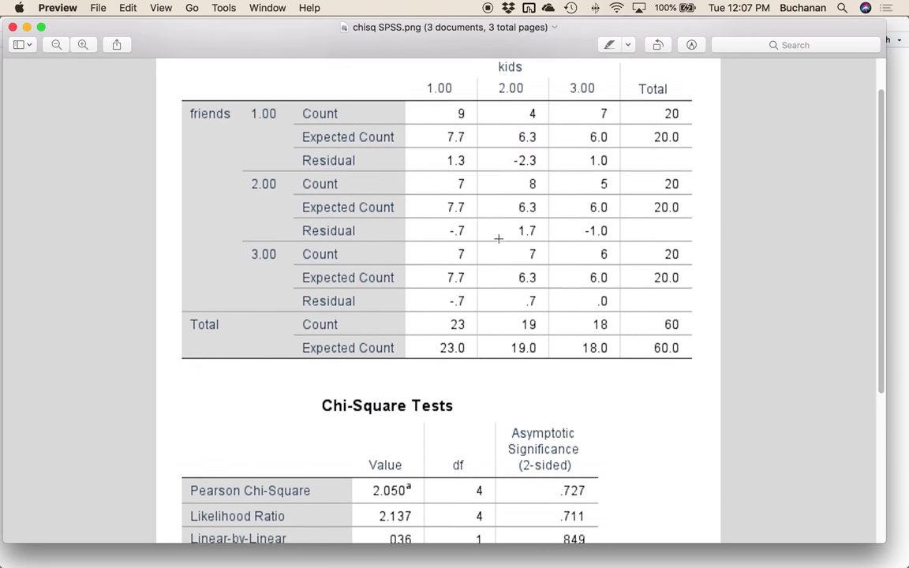
scroll(498, 238, "down", 3)
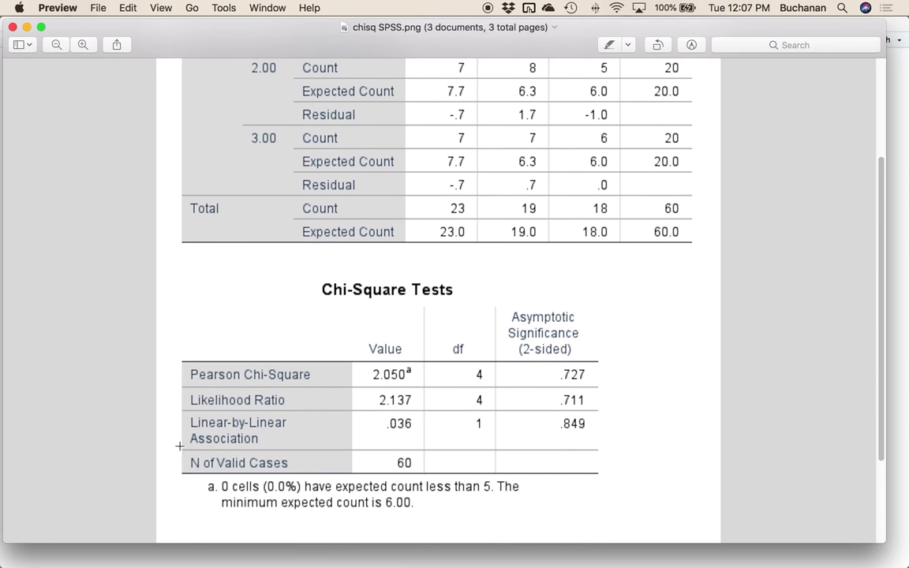
left_click_drag(180, 446, 430, 474)
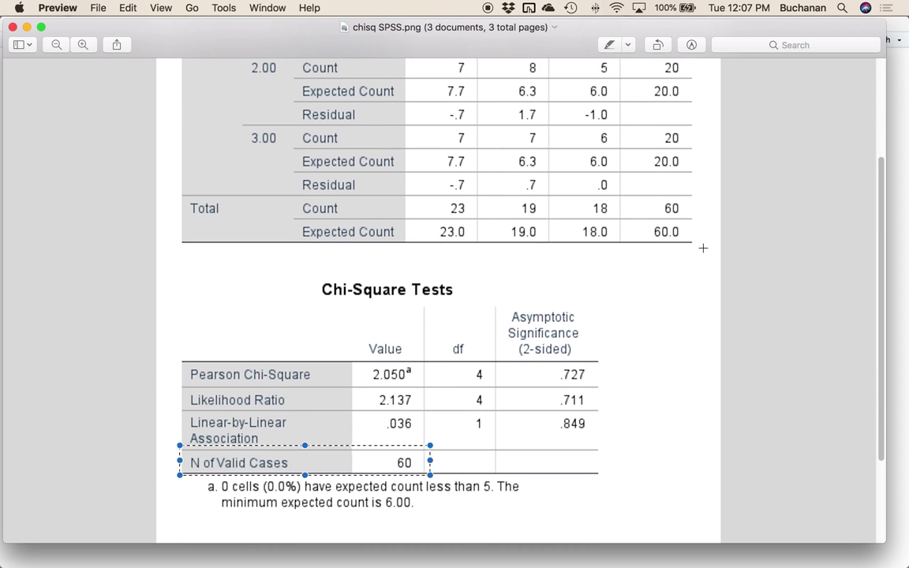
scroll(671, 222, "up", 2)
scroll(654, 347, "up", 2)
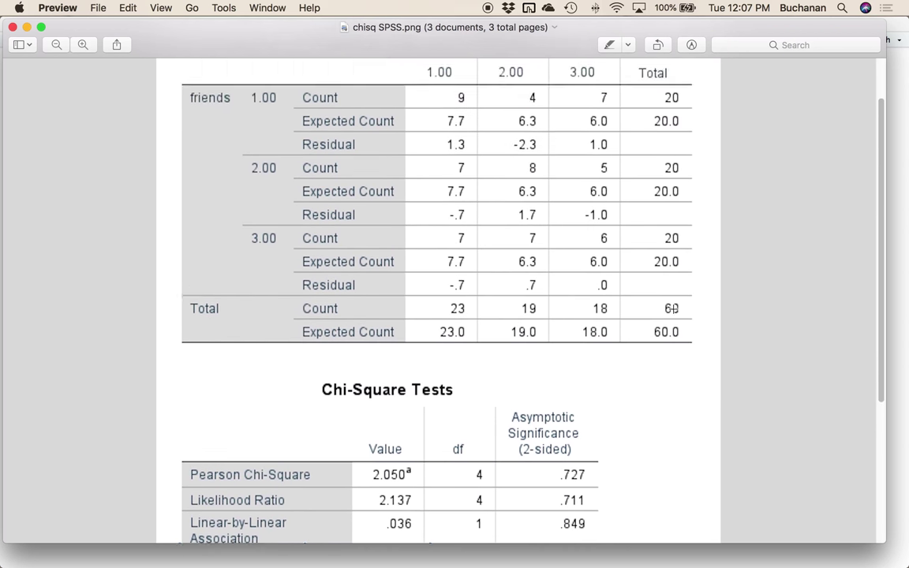
scroll(625, 395, "down", 3)
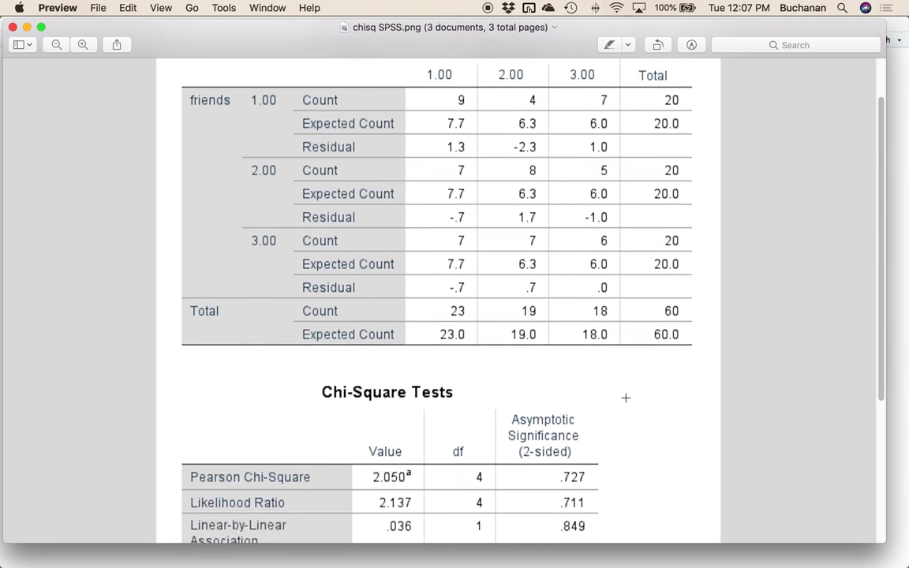
scroll(624, 395, "up", 3)
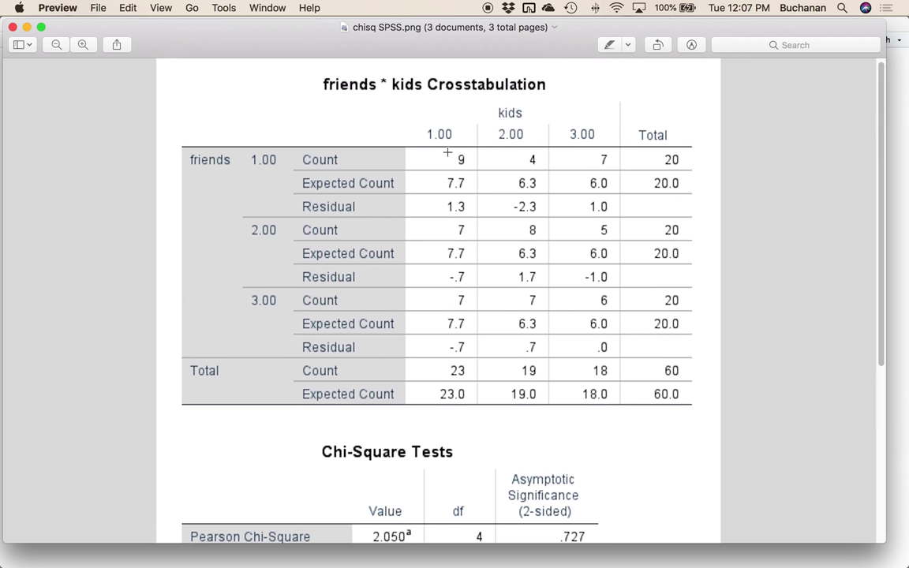
scroll(636, 479, "down", 4)
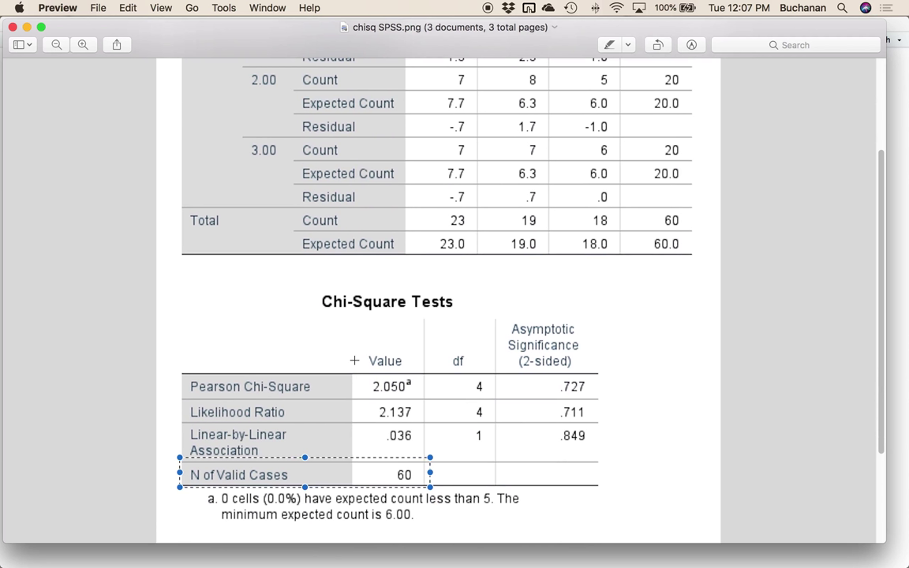
left_click_drag(354, 362, 424, 406)
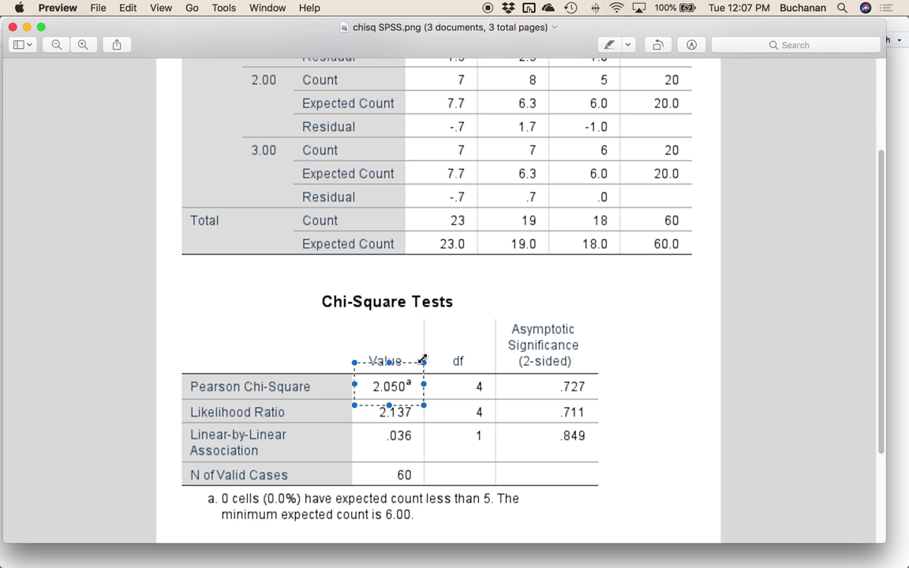
left_click(157, 558)
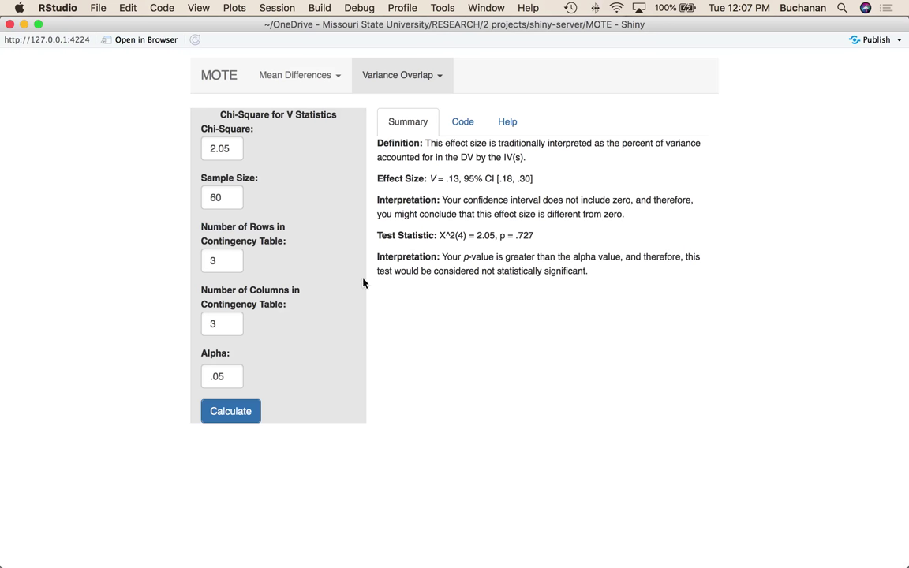
Show the Chi-Square V formula and R code on the Code tab.
left_click(463, 122)
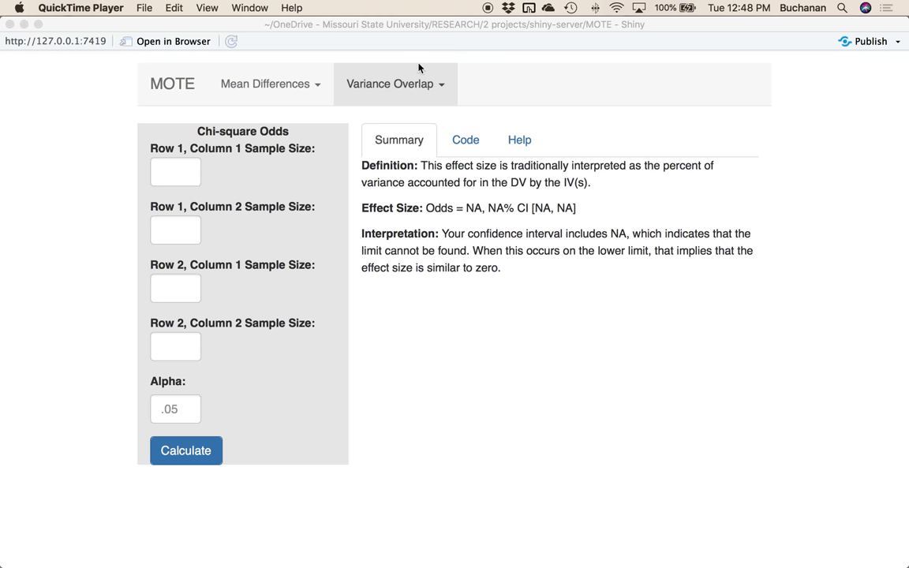
Select the Chi-square Odds calculator, then switch to the odds ratio article in Firefox.
left_click(379, 65)
left_click(414, 88)
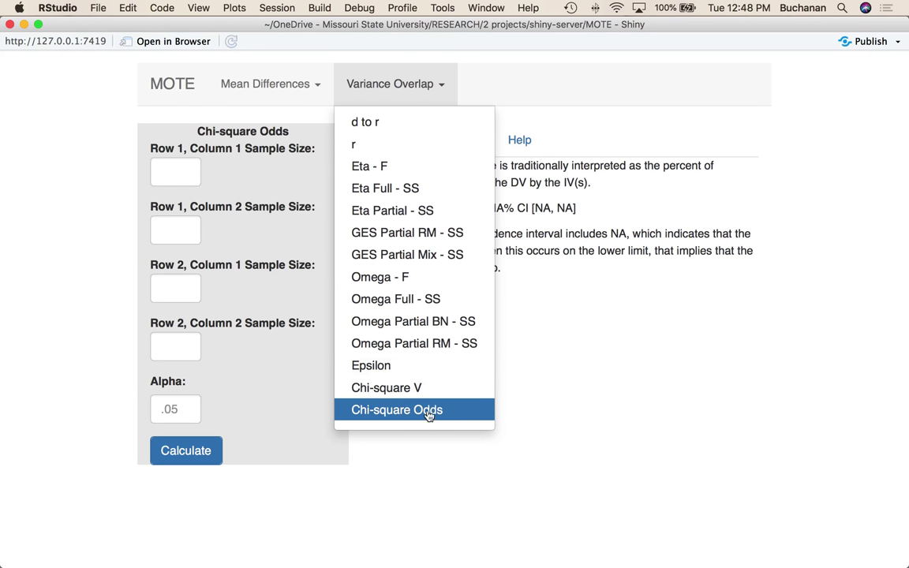
left_click(481, 407)
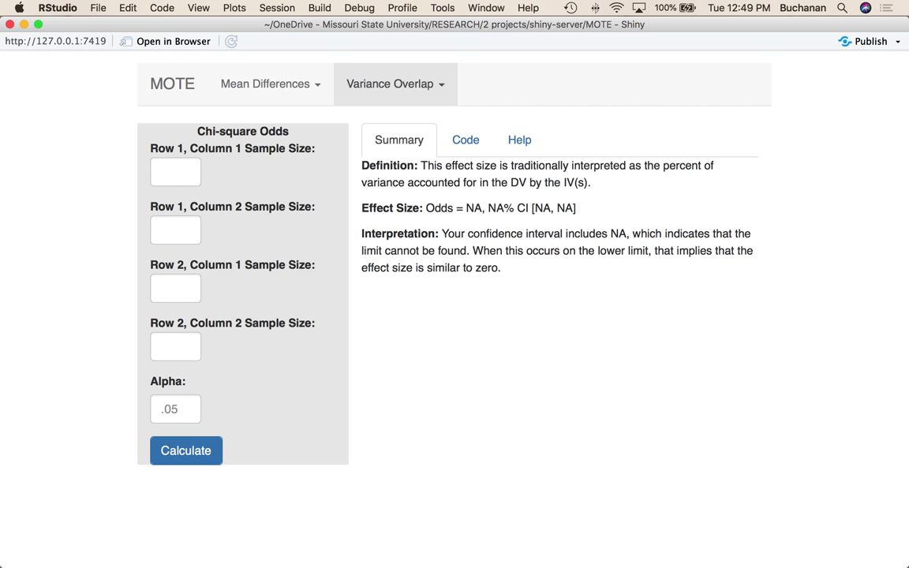
key("ctrl+Up")
key("ctrl+Up")
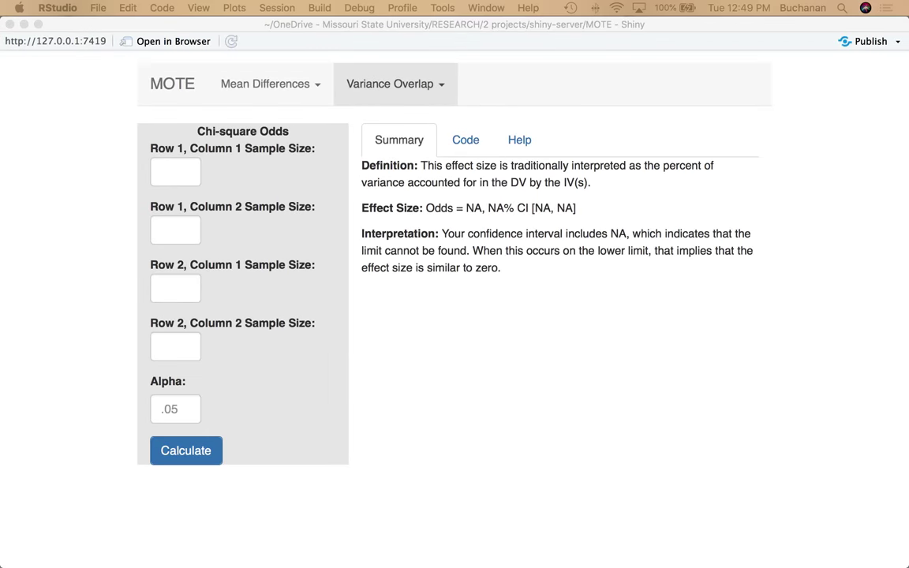
key("super+Tab")
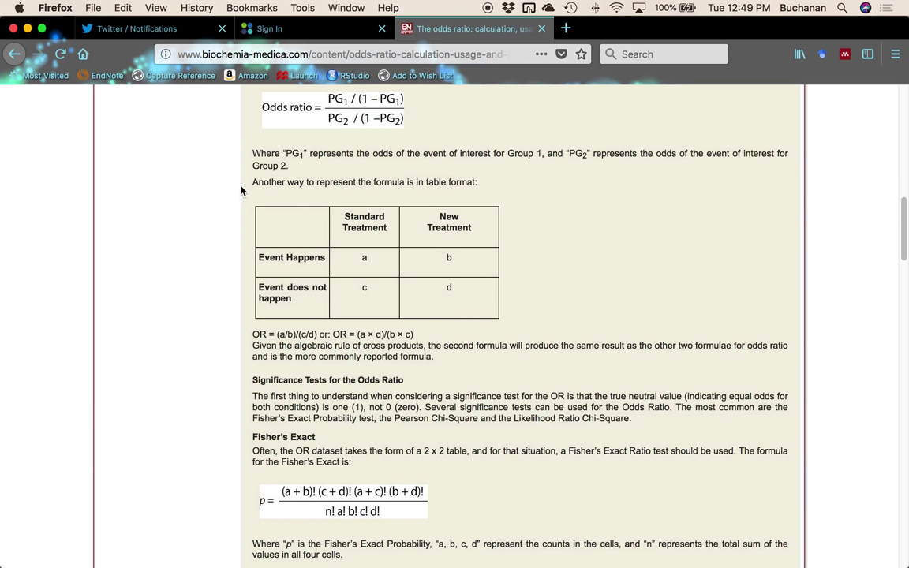
Zoom the odds ratio article to 110%, minimize Firefox, and show MOTE's odds formula and code.
key("super+plus")
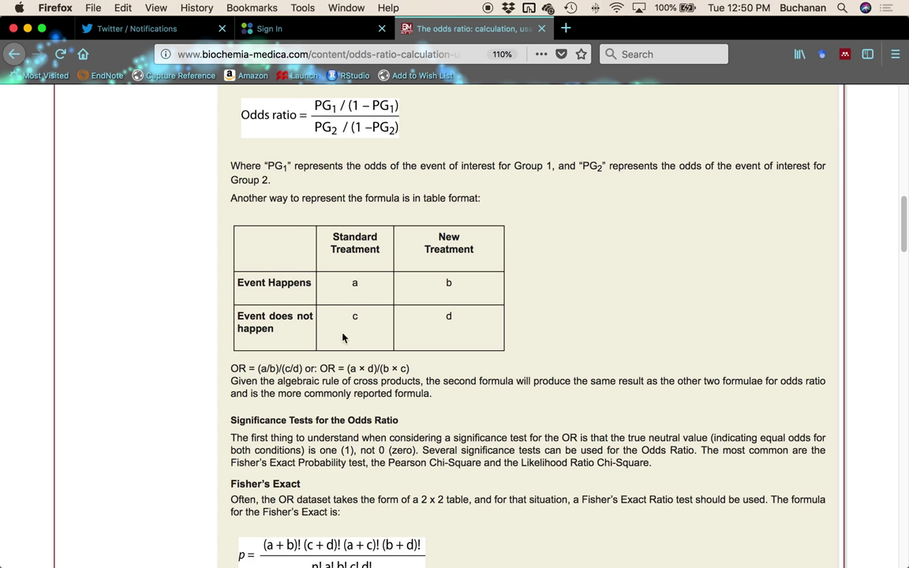
left_click(27, 30)
left_click(467, 140)
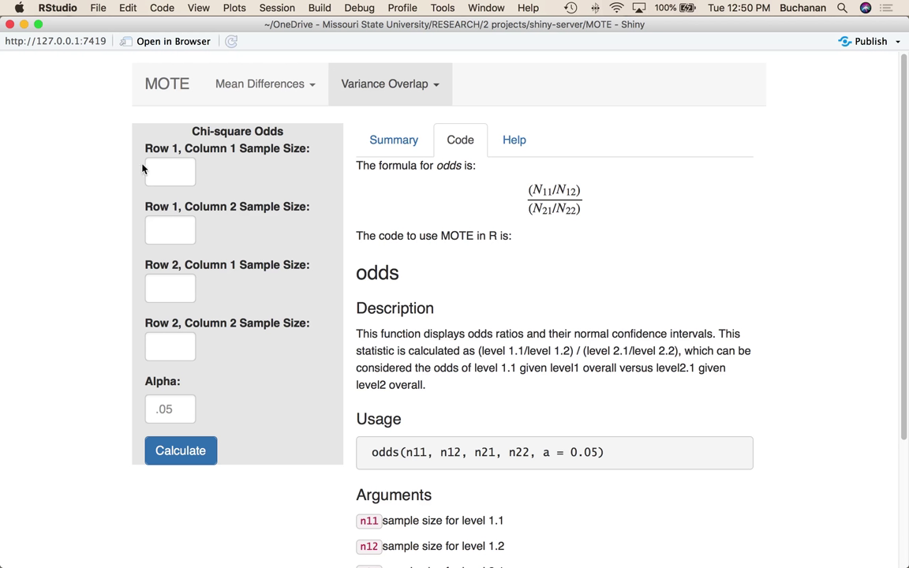
Enter counts 20, 40, 10, 50 with alpha .05 and calculate Odds = 2.50, 95% CI [1.63, 3.37].
left_click(166, 163)
type("20")
key("Tab")
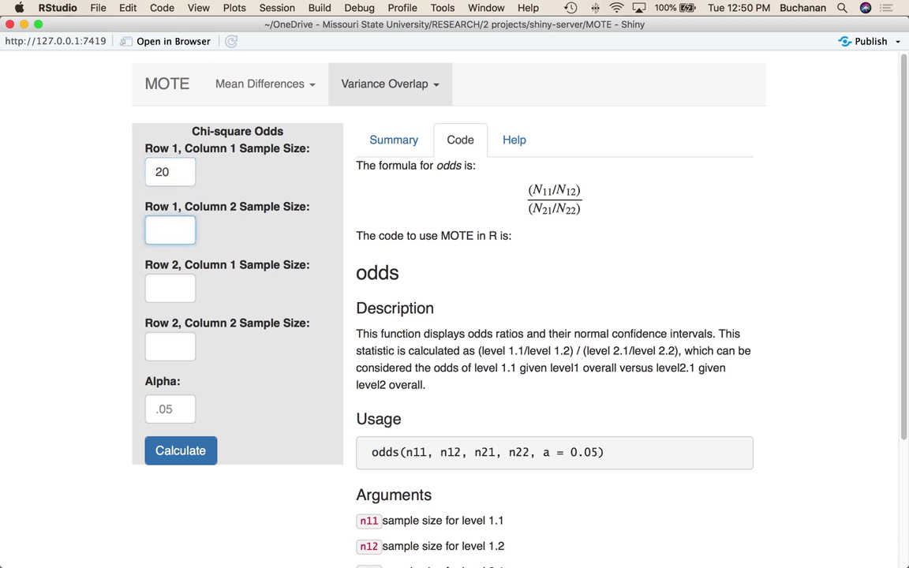
type("40")
key("Tab")
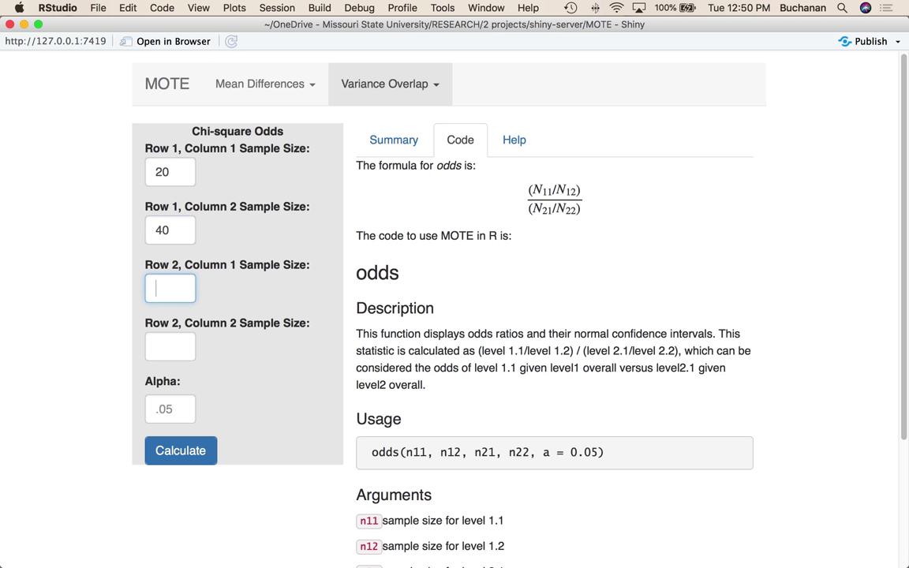
type("10")
key("Tab")
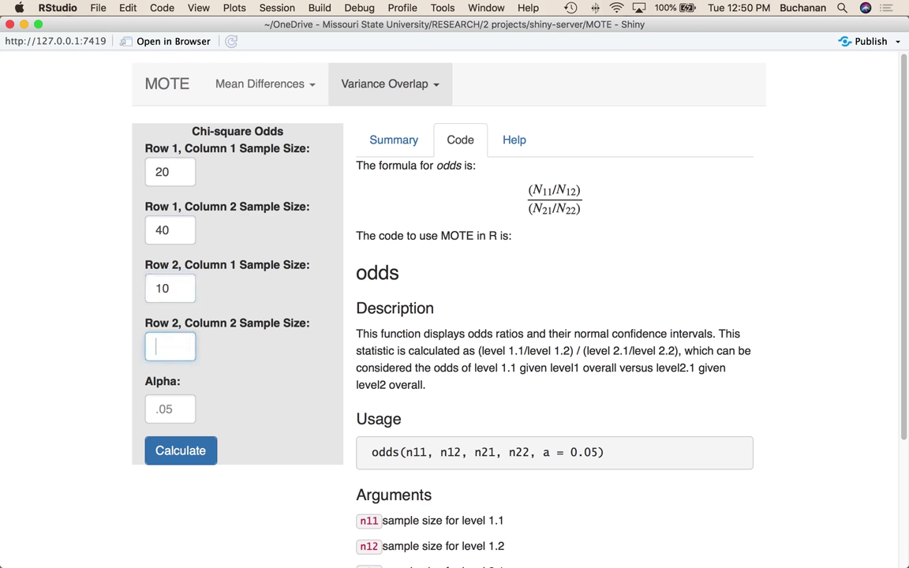
type("50")
left_click(155, 418)
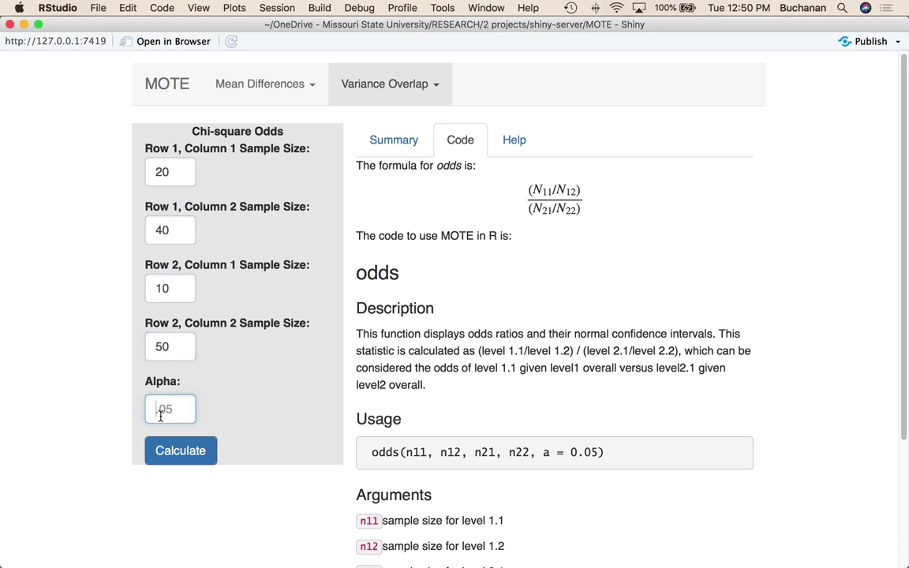
type(".05")
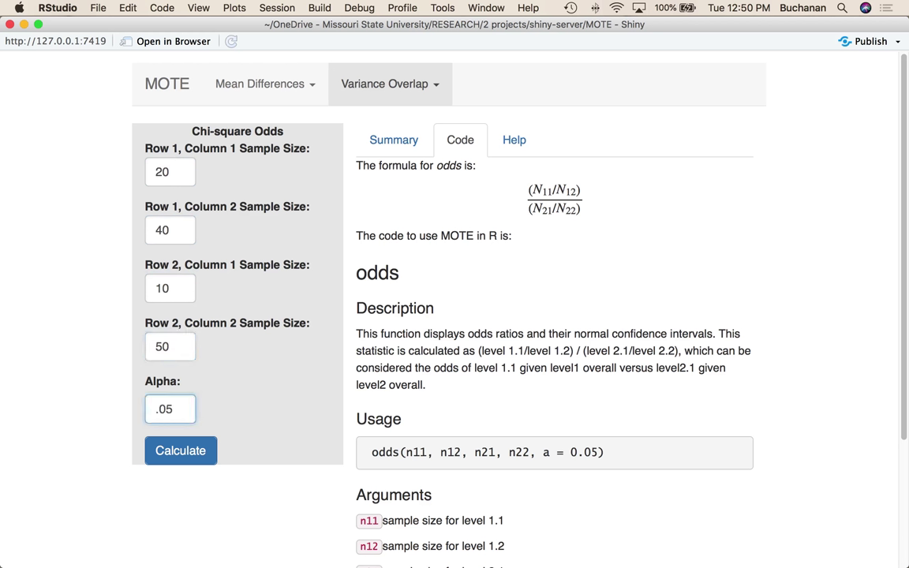
left_click(162, 446)
left_click(395, 142)
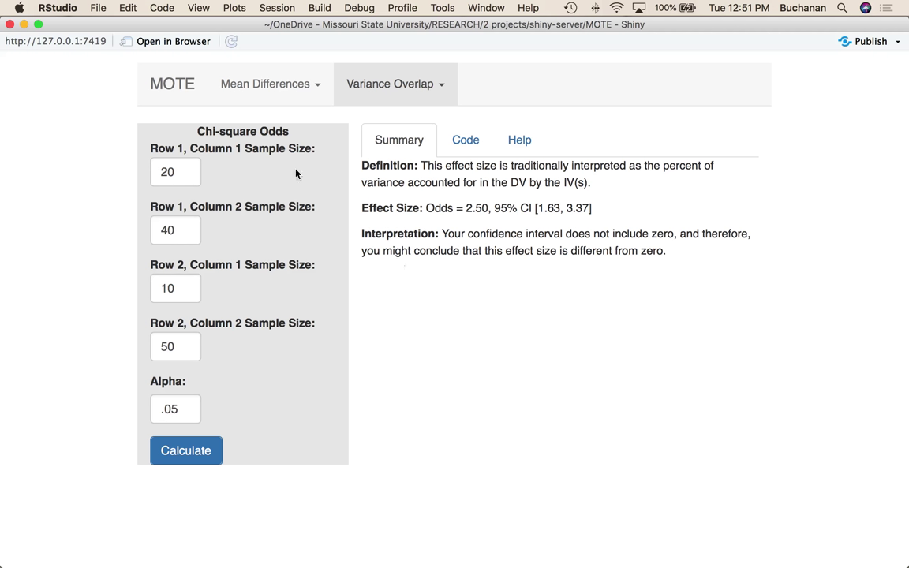
Replace the counts with 40, 20, 50, 10 and recalculate: Odds = .40, 95% CI [-.47, 1.27].
double_click(181, 168)
type("40")
key("Tab")
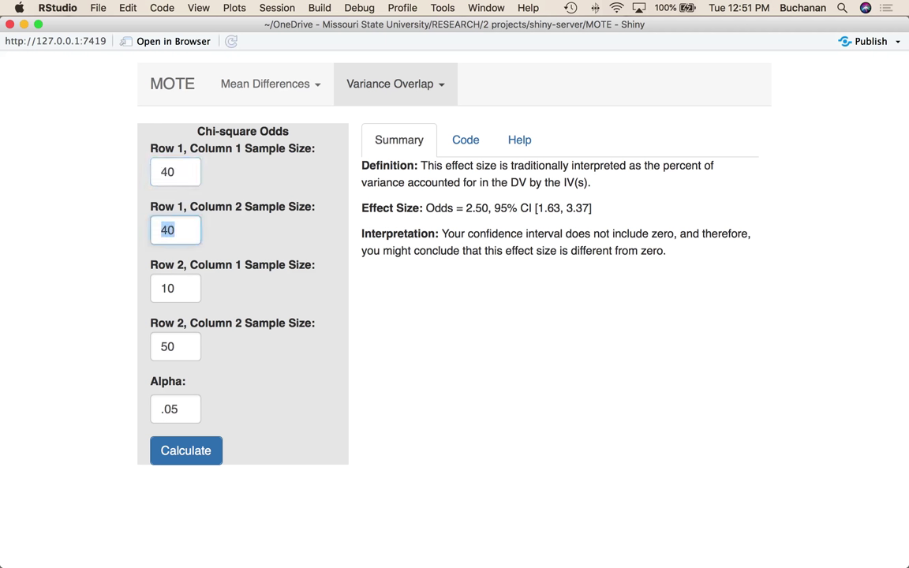
type("20")
key("Tab")
type("50")
key("Tab")
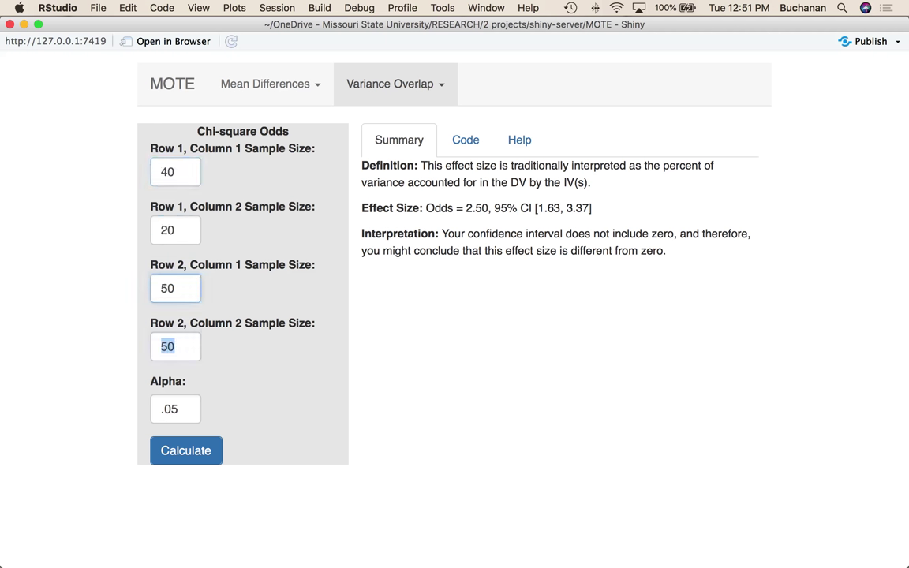
type("10")
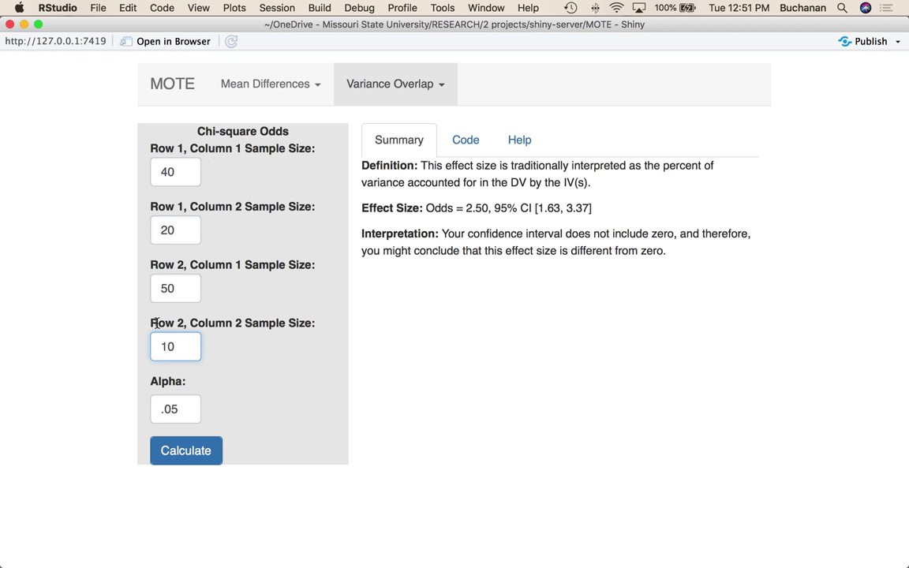
left_click(176, 455)
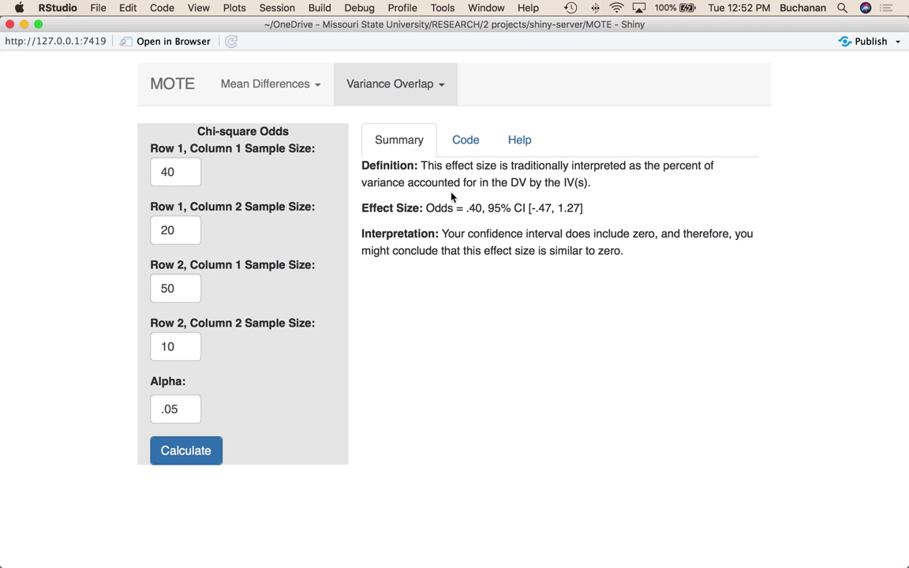
left_click(419, 82)
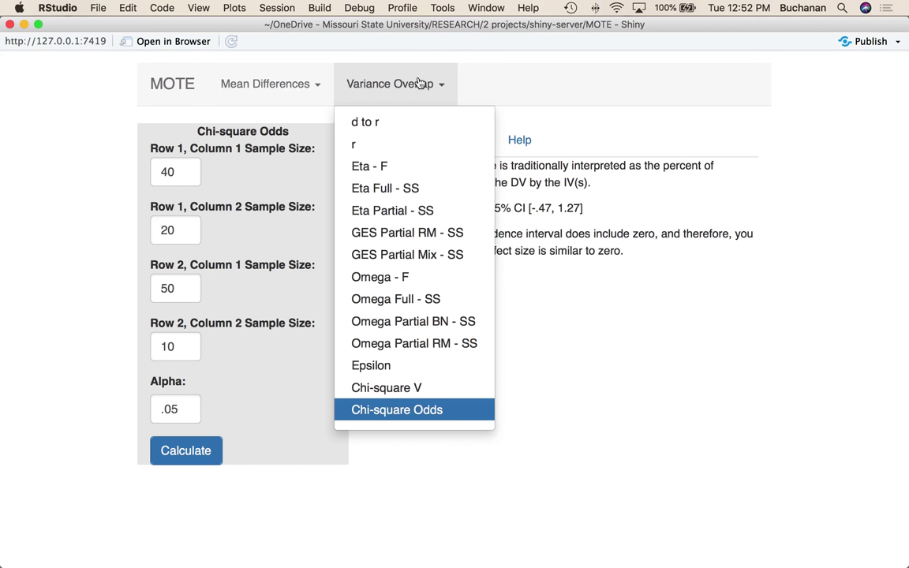